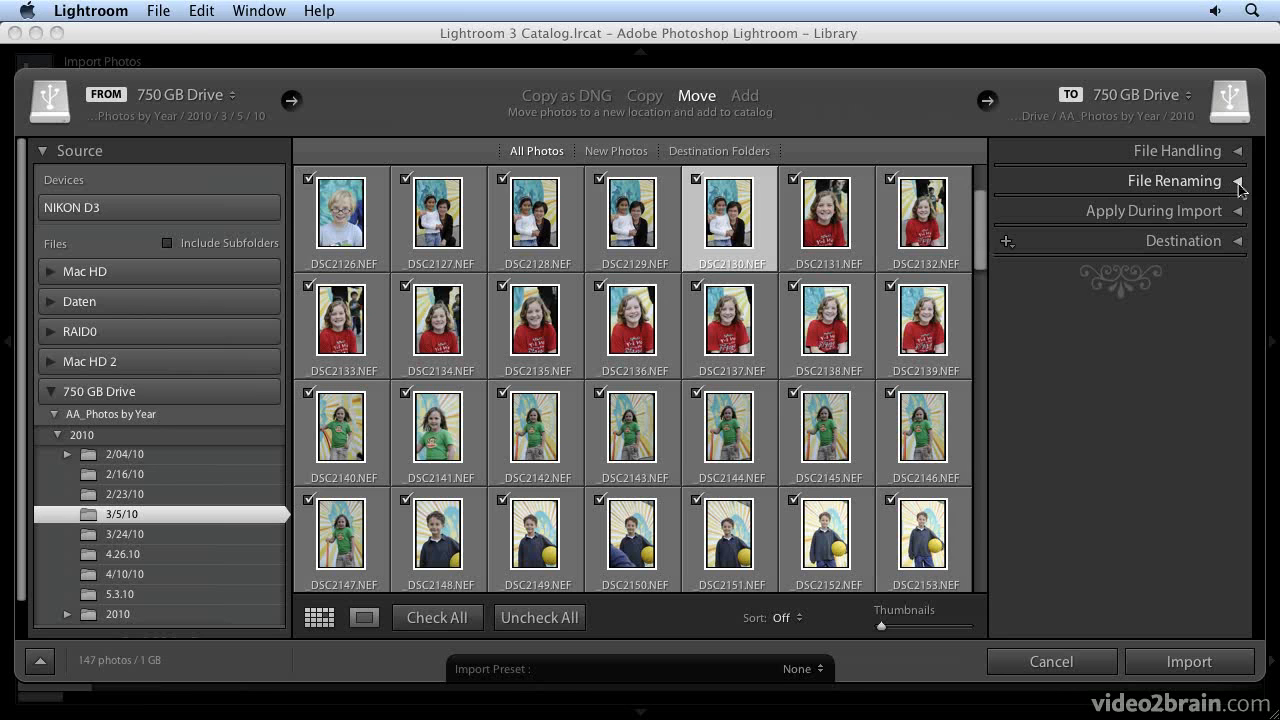
Turn on file renaming for the photo import, keeping the import method on Move.
left_click(1238, 187)
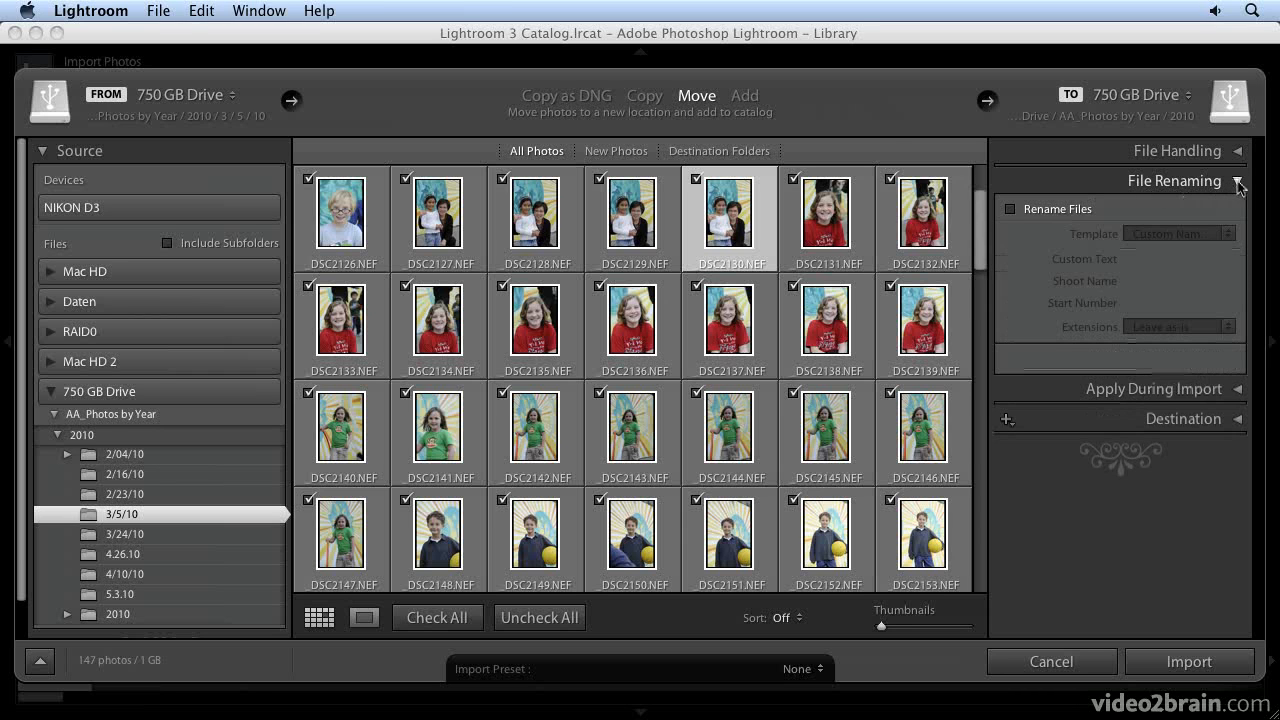
left_click(746, 96)
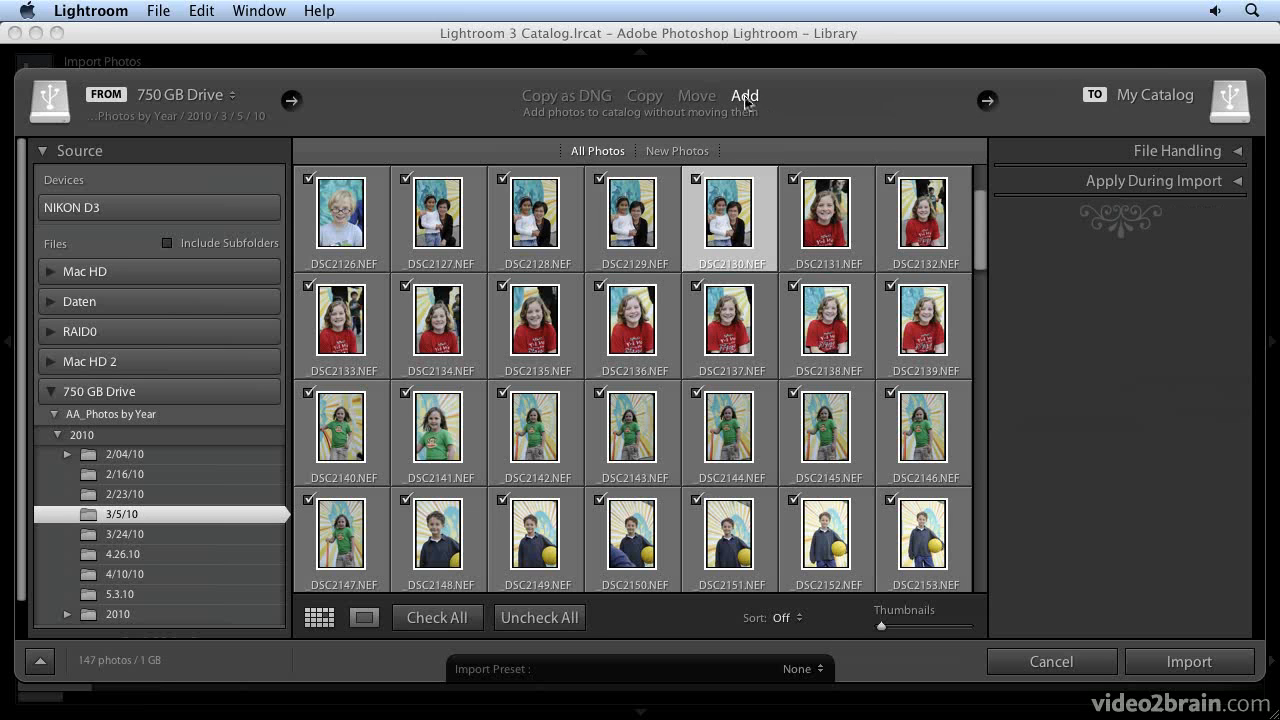
left_click(698, 99)
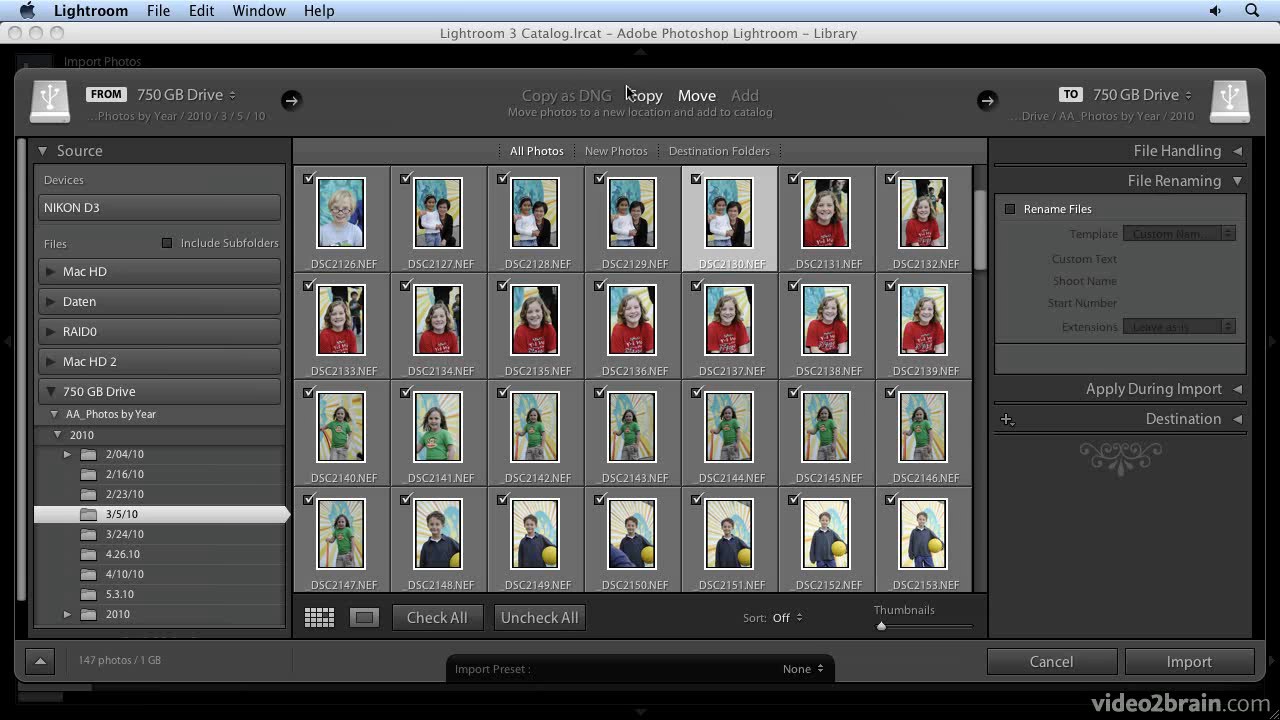
left_click(1010, 208)
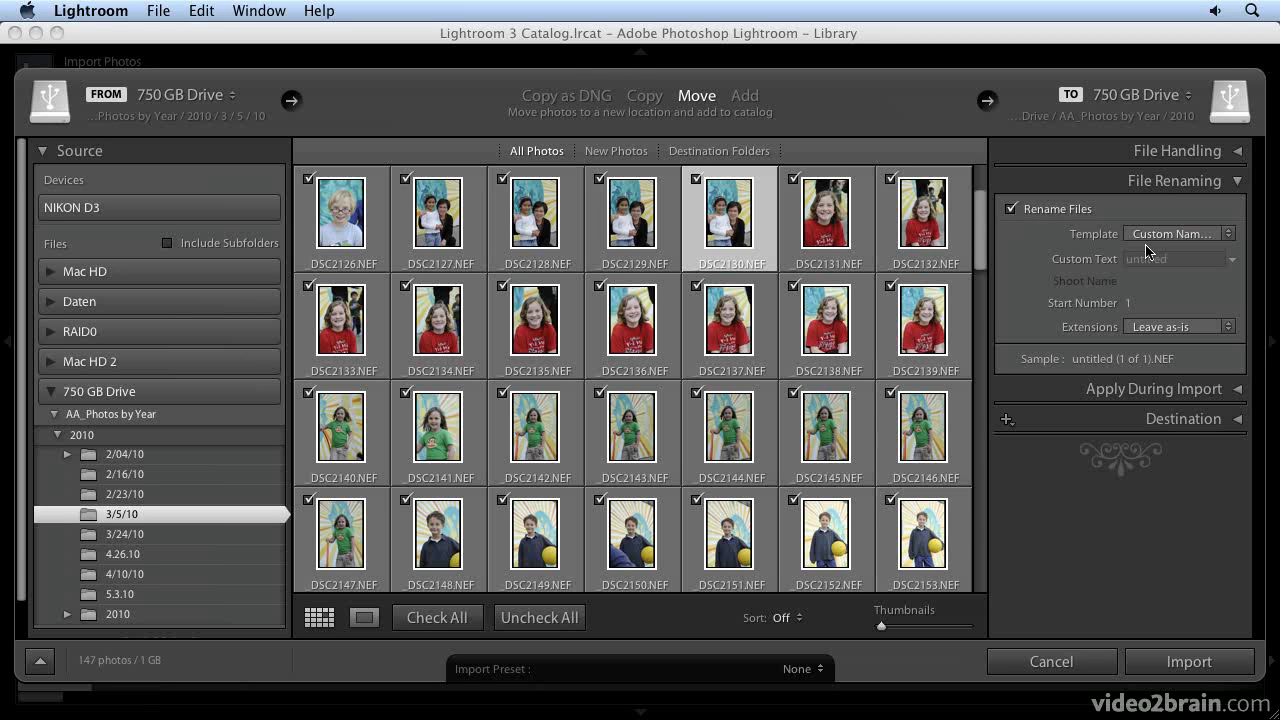
Keep the Custom Name (x of y) naming template and set its custom text to sanfrancisco.
left_click(1180, 235)
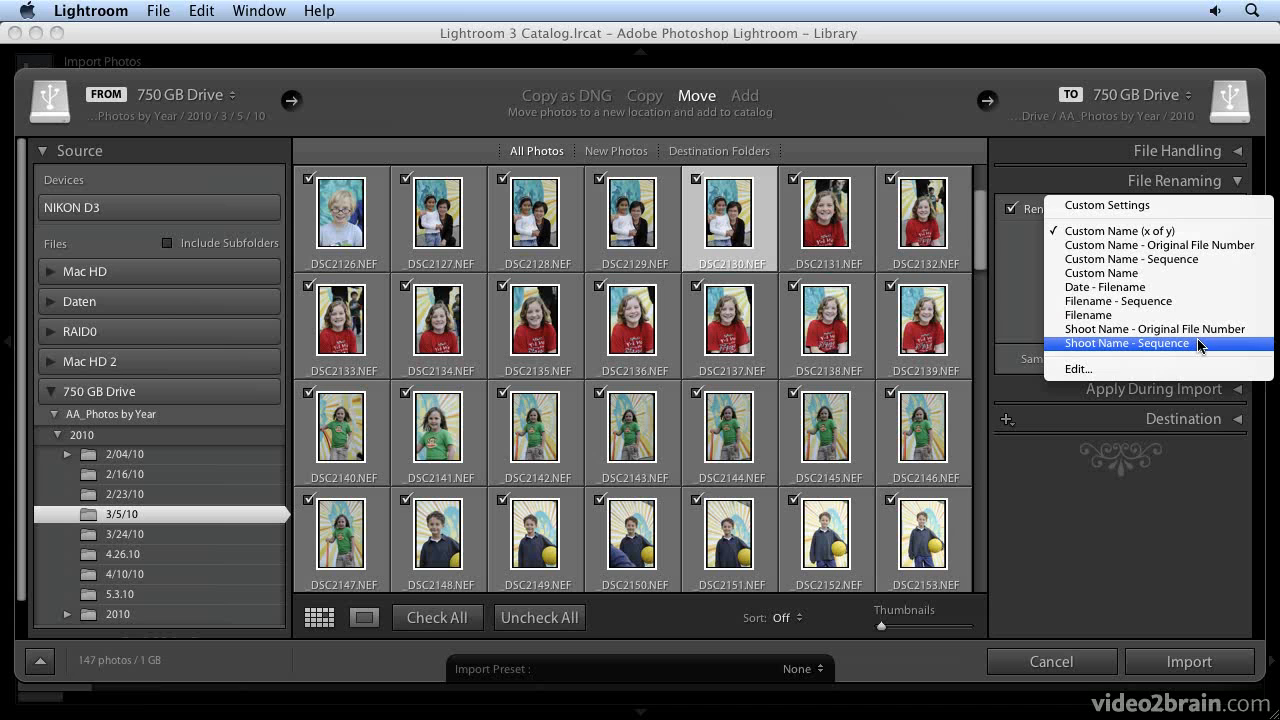
left_click(1162, 232)
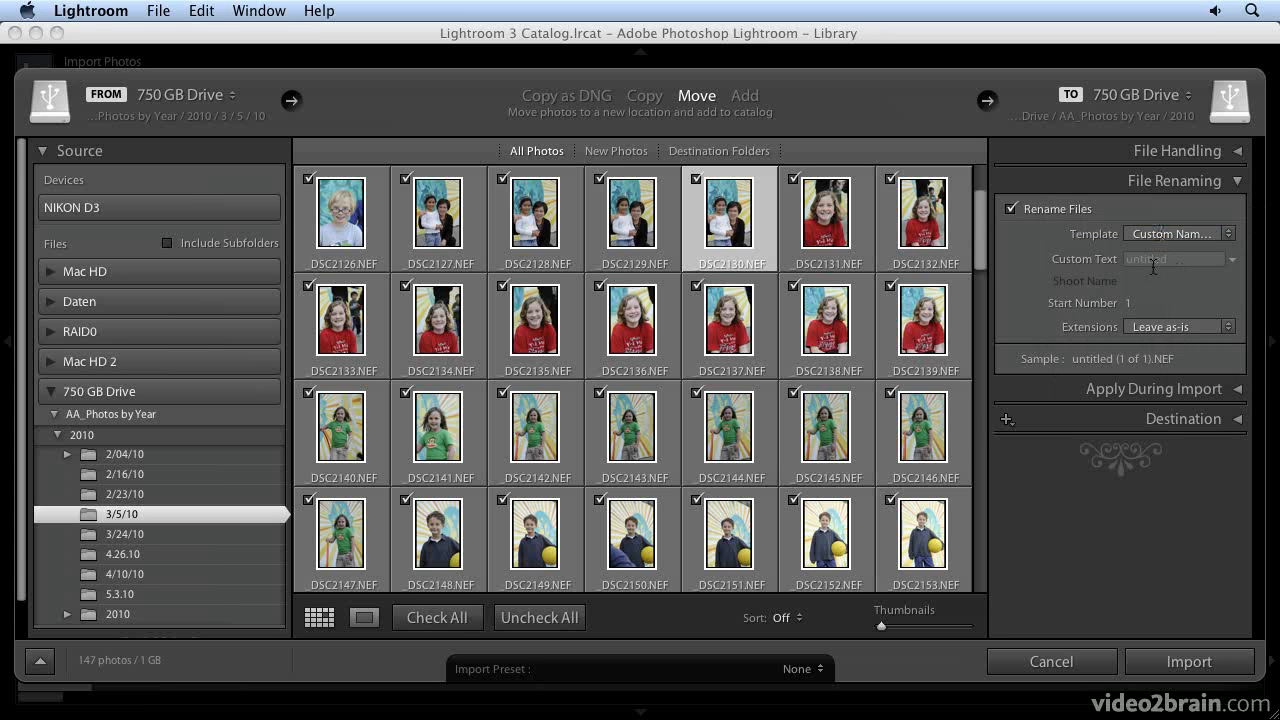
left_click(1153, 262)
type("sanfrancisco")
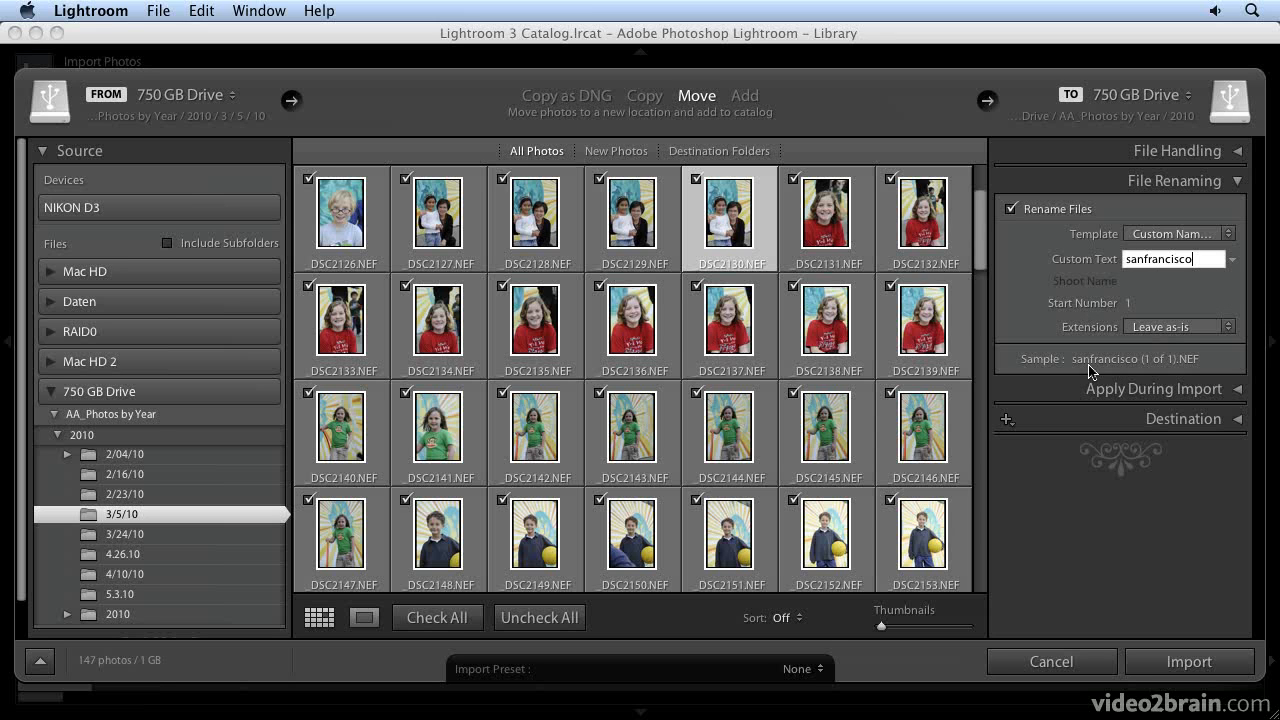
Try the Custom Name - Original File Number, Custom Name - Sequence, Custom Name and Date - Filename templates in turn.
left_click(1180, 237)
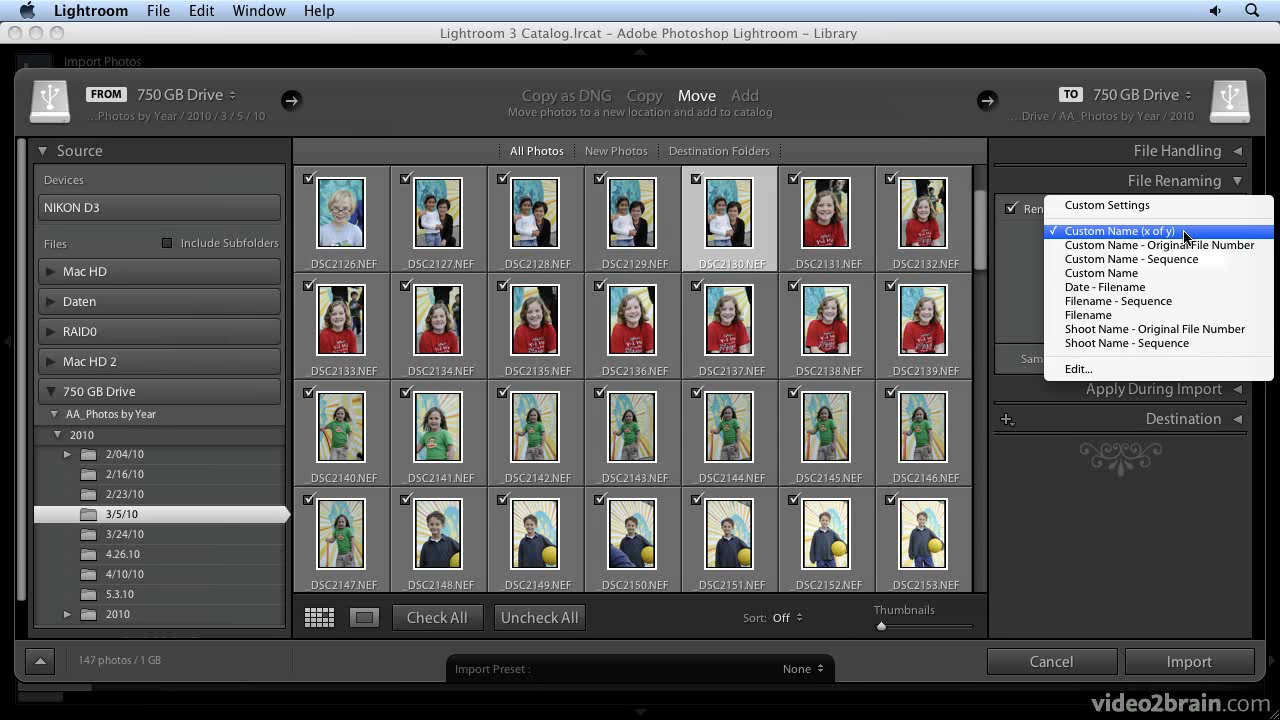
left_click(1187, 246)
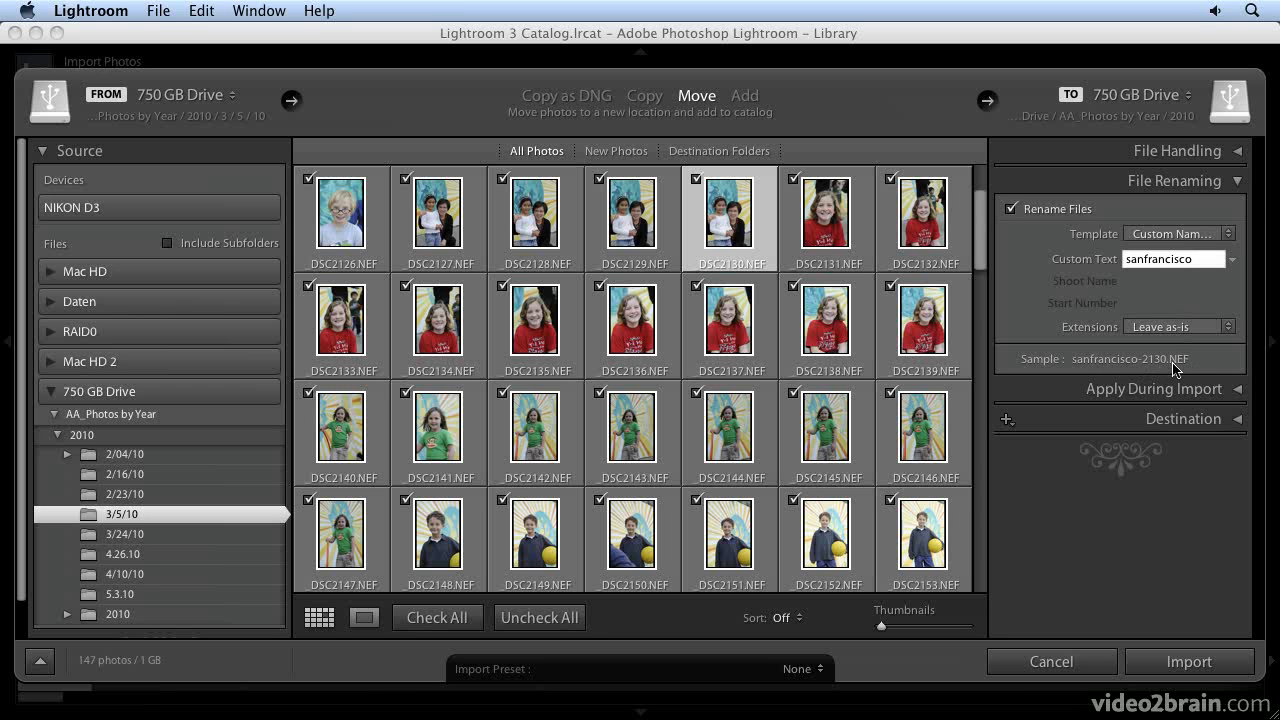
left_click(1176, 236)
left_click(1176, 245)
left_click(1172, 233)
left_click(1175, 245)
left_click(1176, 234)
left_click(1174, 247)
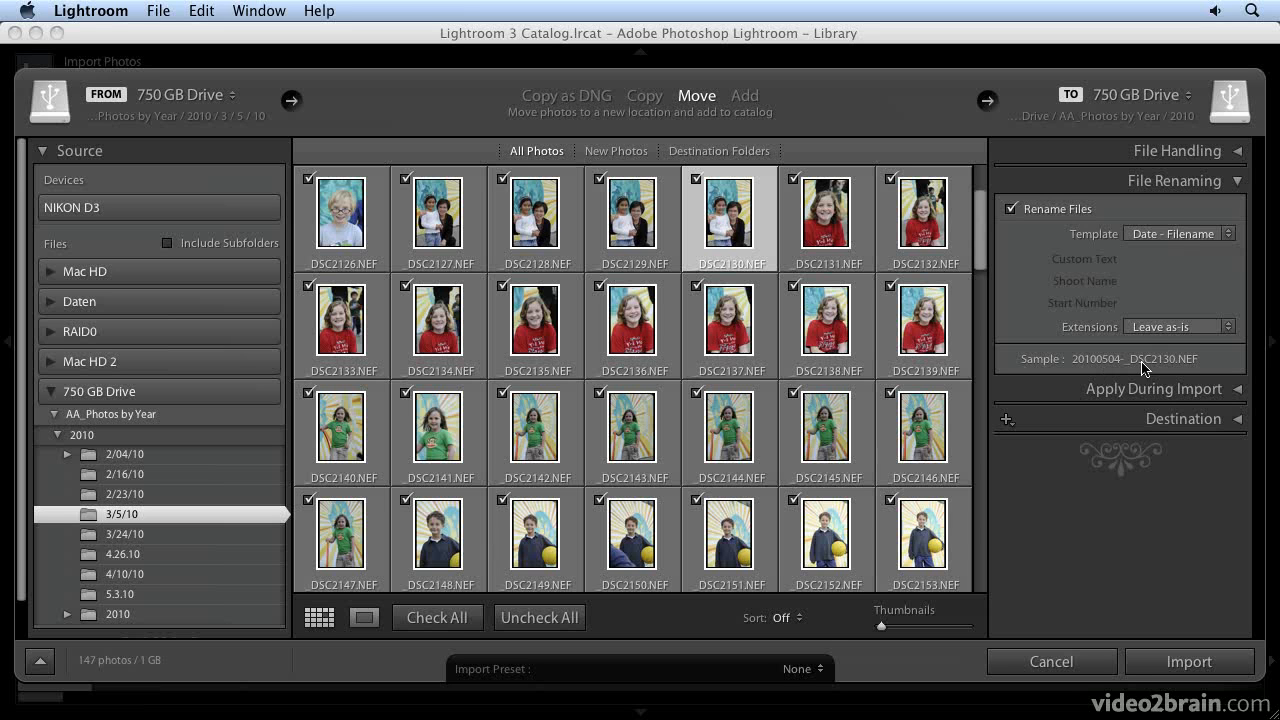
Try the Filename - Sequence, Filename, Shoot Name - Original File Number and Shoot Name - Sequence templates in turn.
left_click(1180, 234)
left_click(1180, 247)
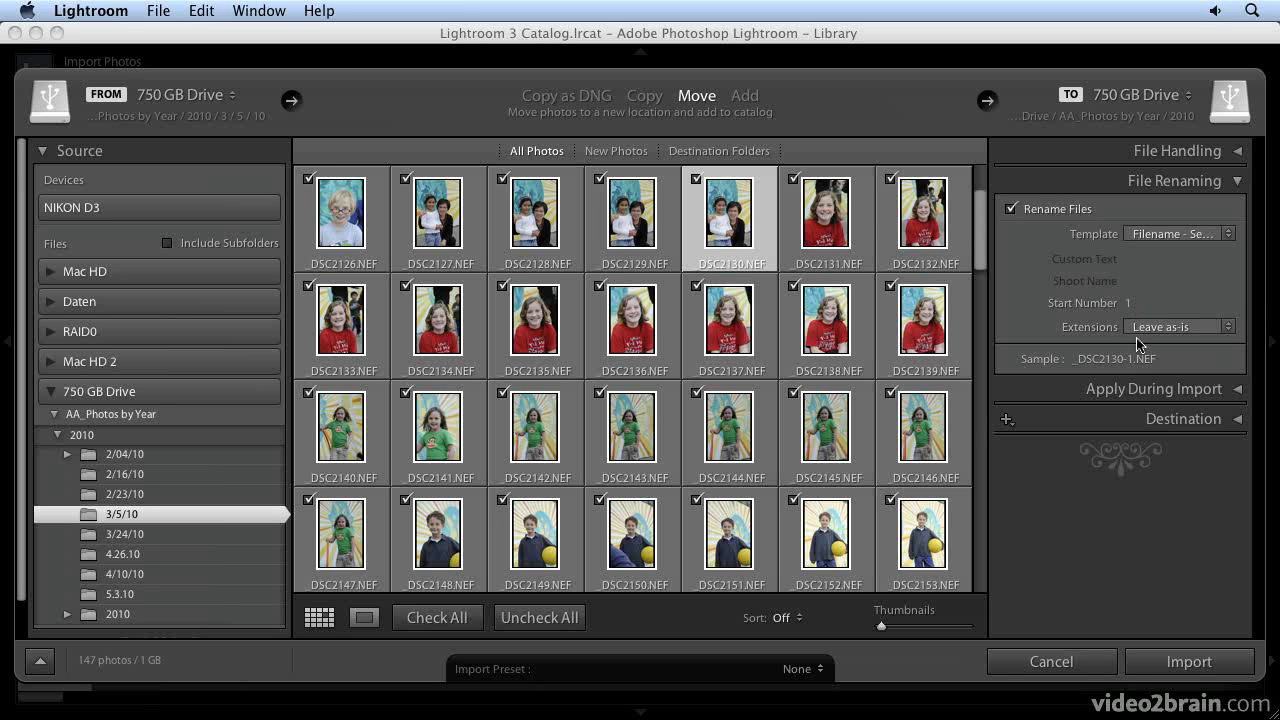
left_click(1173, 236)
left_click(1174, 241)
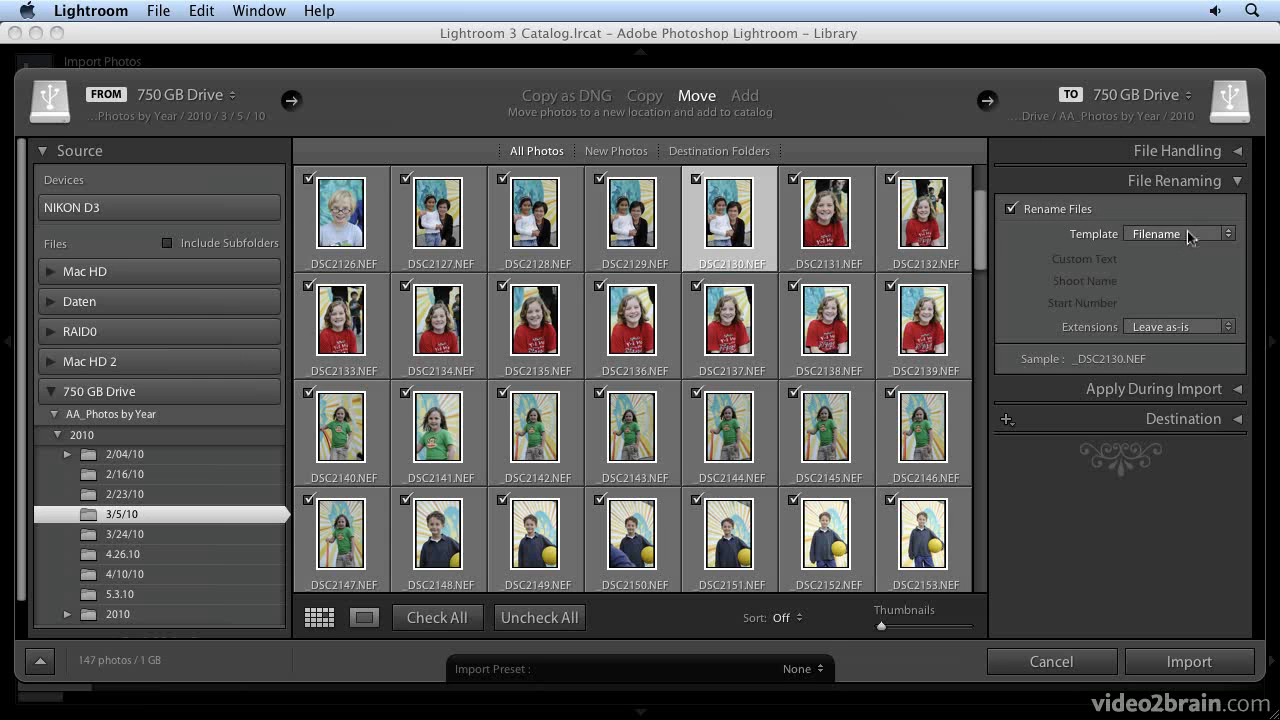
left_click(1196, 238)
left_click(1195, 247)
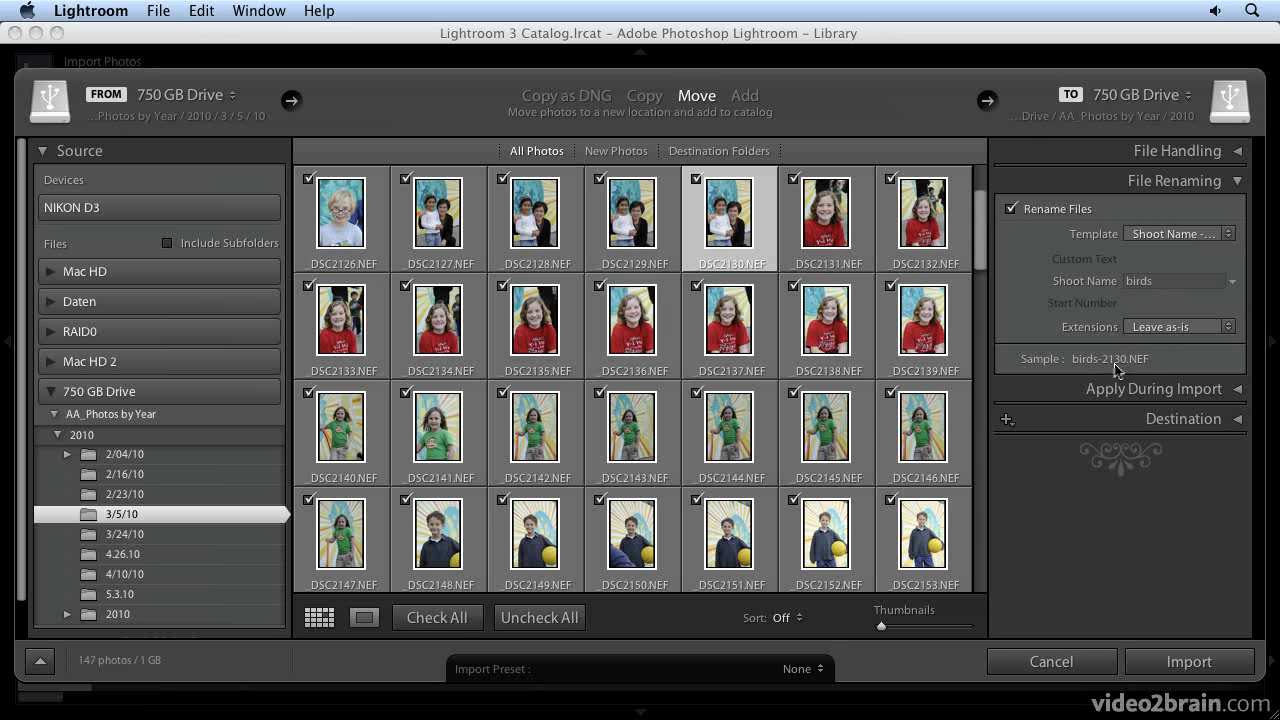
left_click(1175, 233)
left_click(1160, 247)
Choose the Date - Filename naming template and open it in the Filename Template Editor.
left_click(1187, 233)
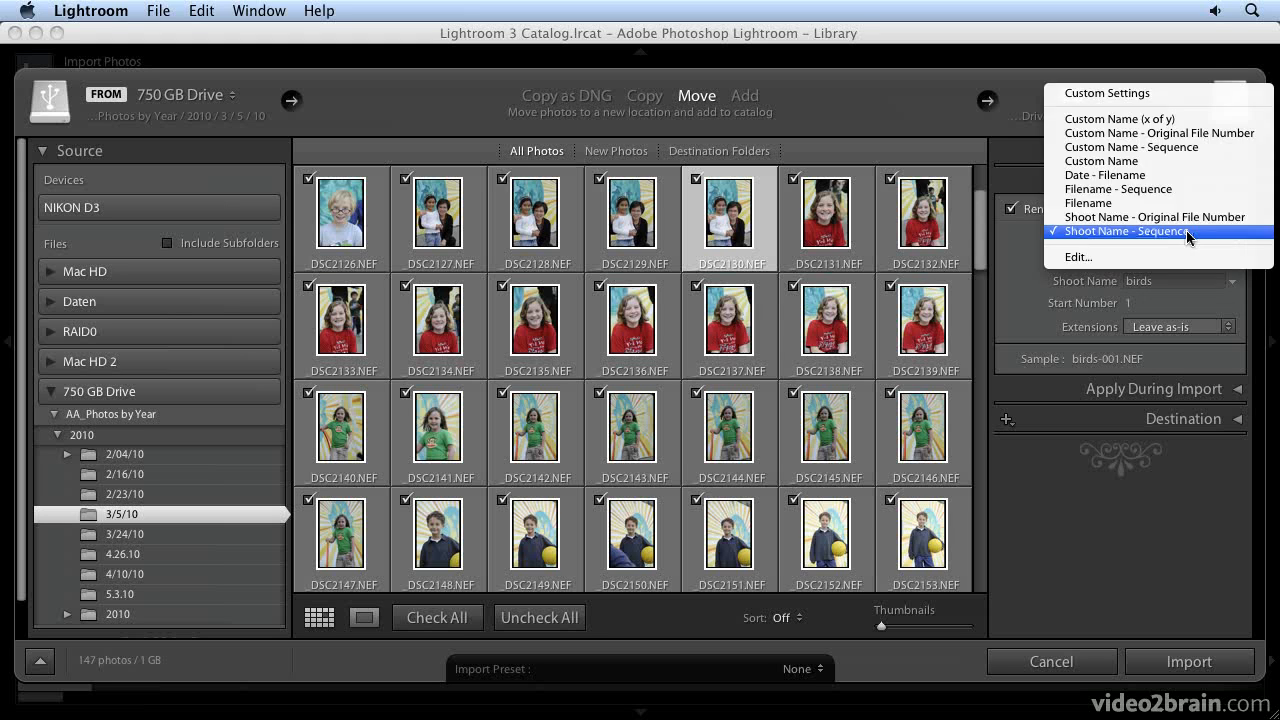
left_click(1175, 175)
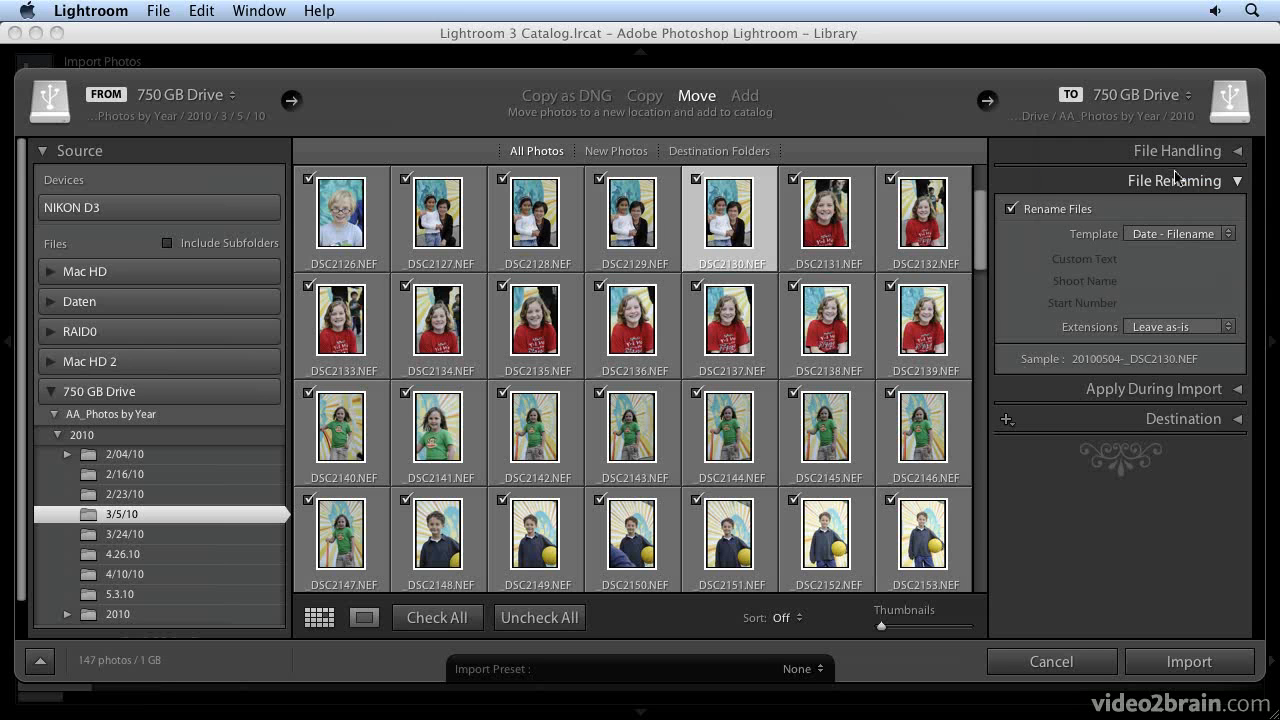
left_click(1157, 231)
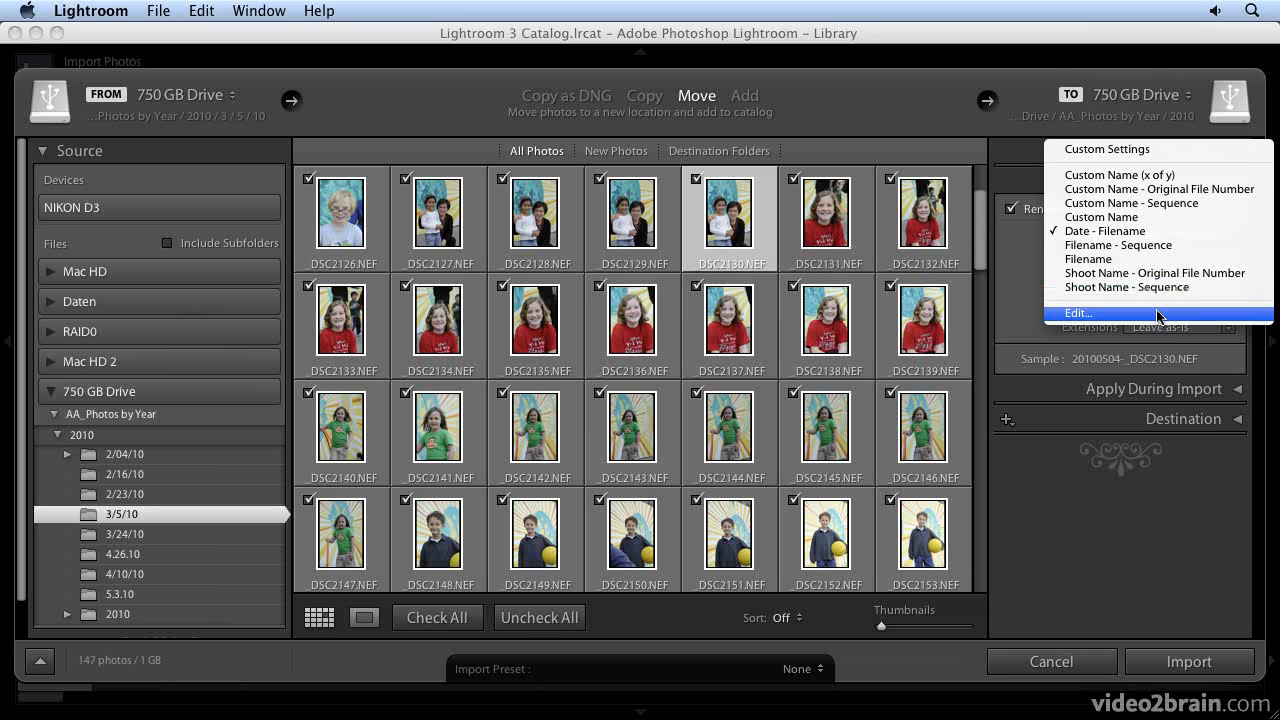
left_click(1159, 314)
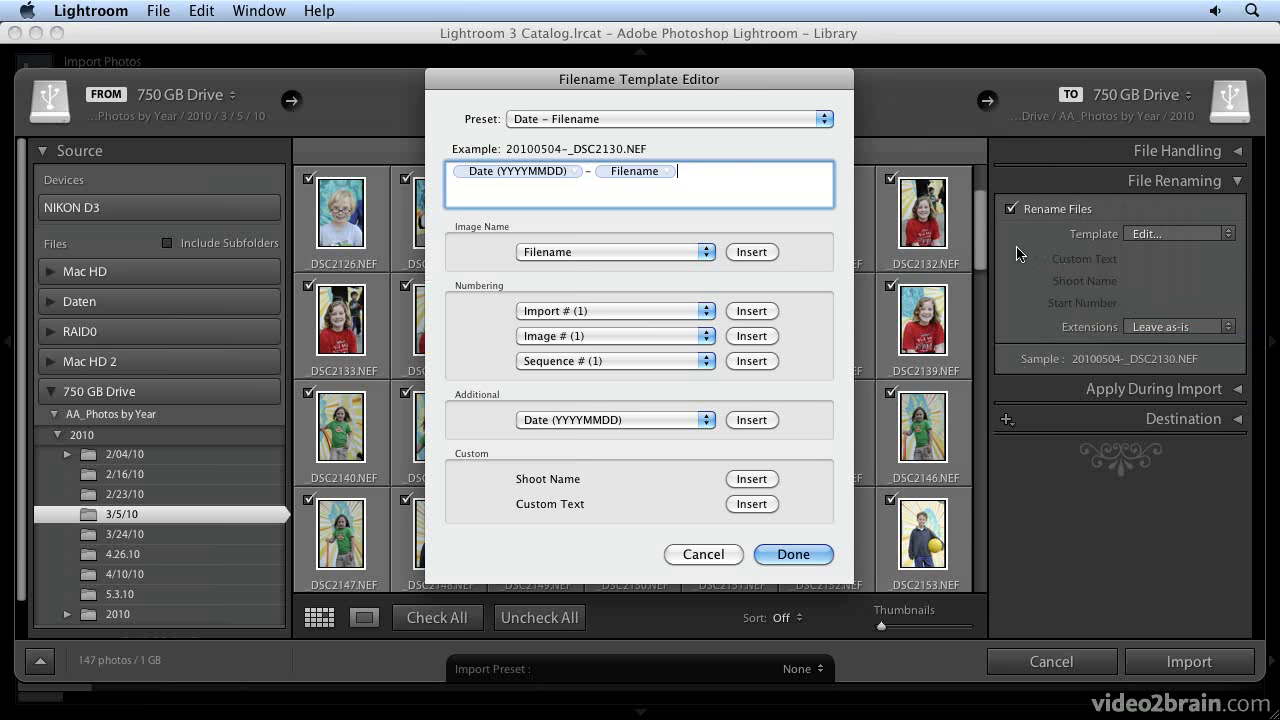
Clear the filename template by removing the Filename token, the Date token and the hyphen.
left_click(634, 171)
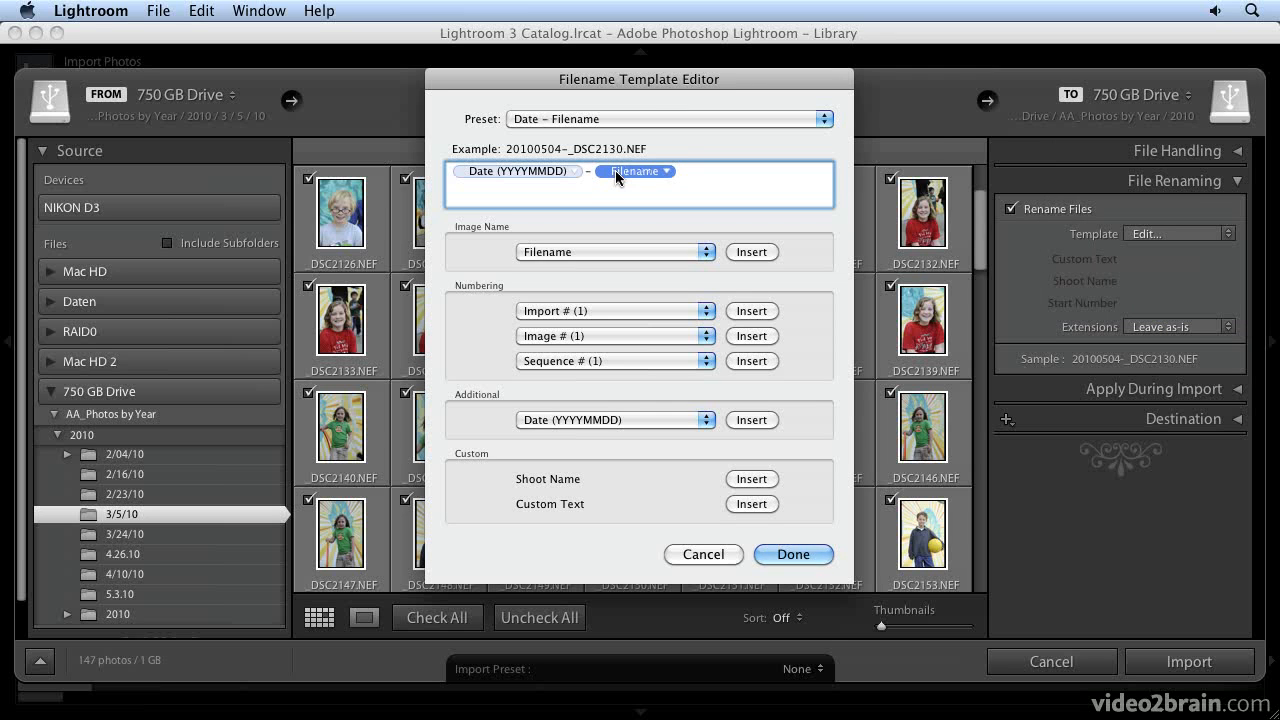
key("Delete")
left_click(561, 170)
key("Delete")
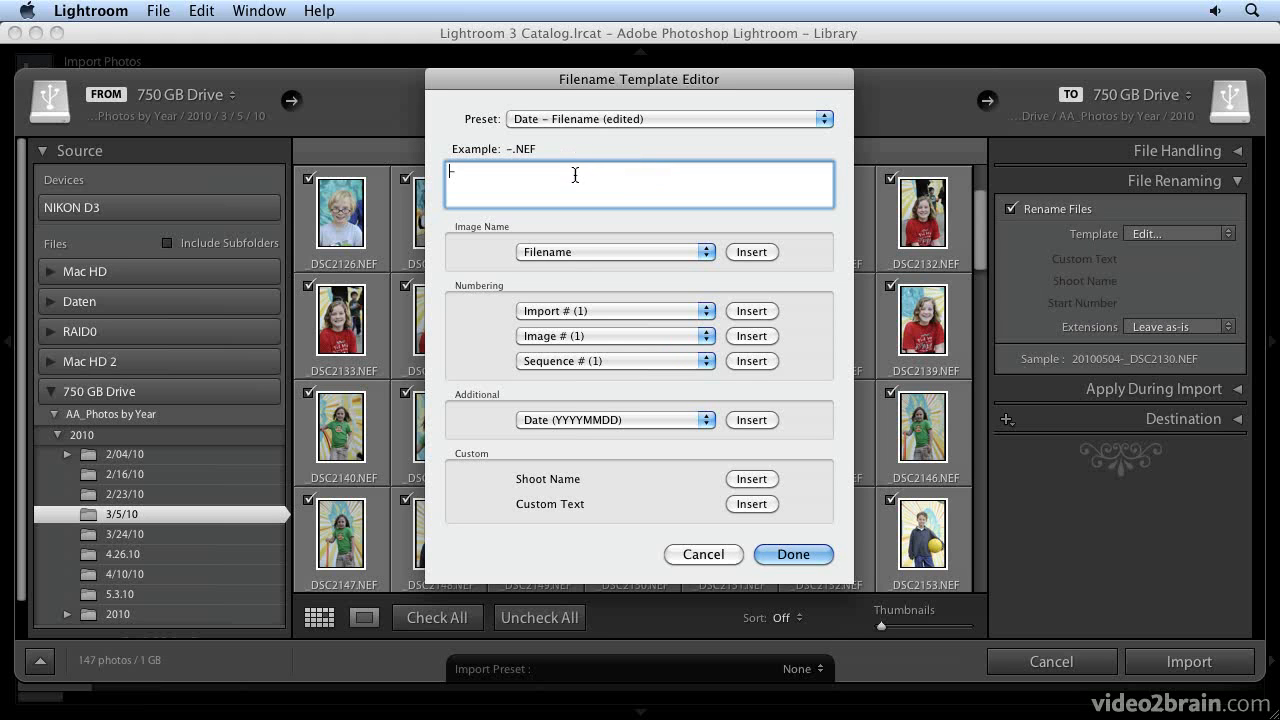
left_click_drag(527, 187, 356, 156)
key("Delete")
Build the filename template from the photographer's surname with an underscore, the Date (YYYYMMDD) token and the Filename token.
type("aaland_")
left_click(617, 419)
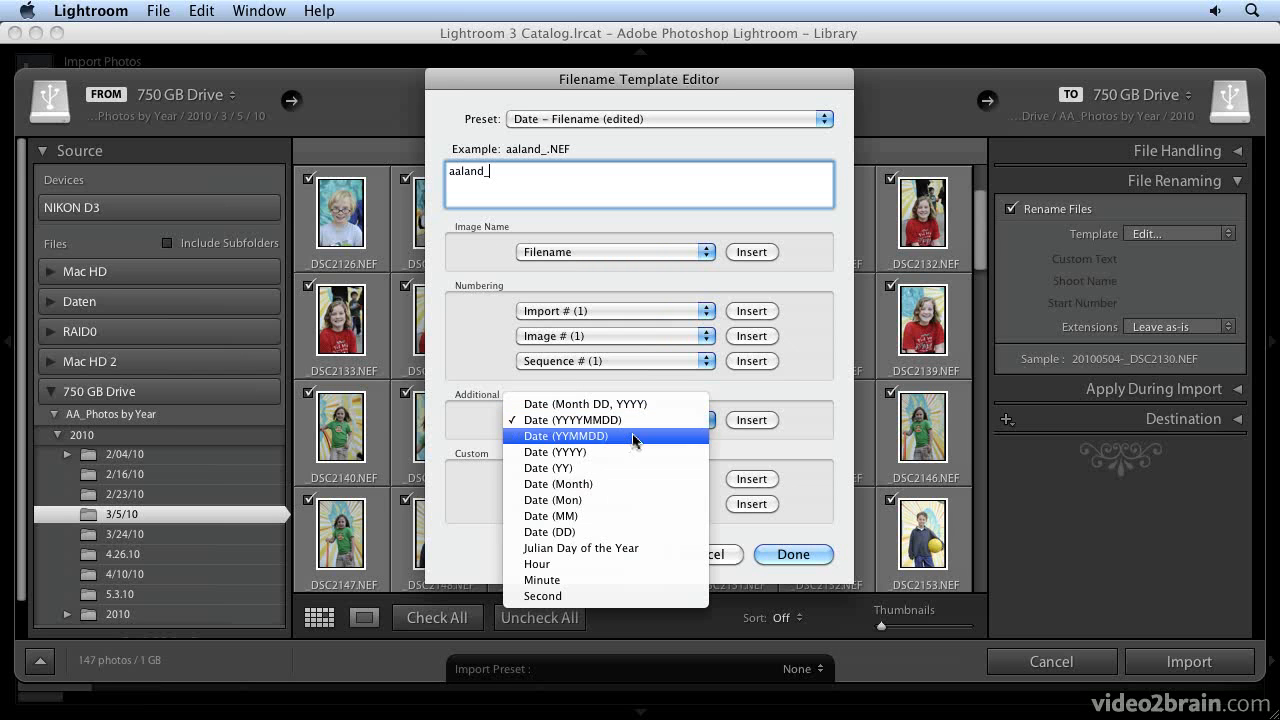
left_click(611, 420)
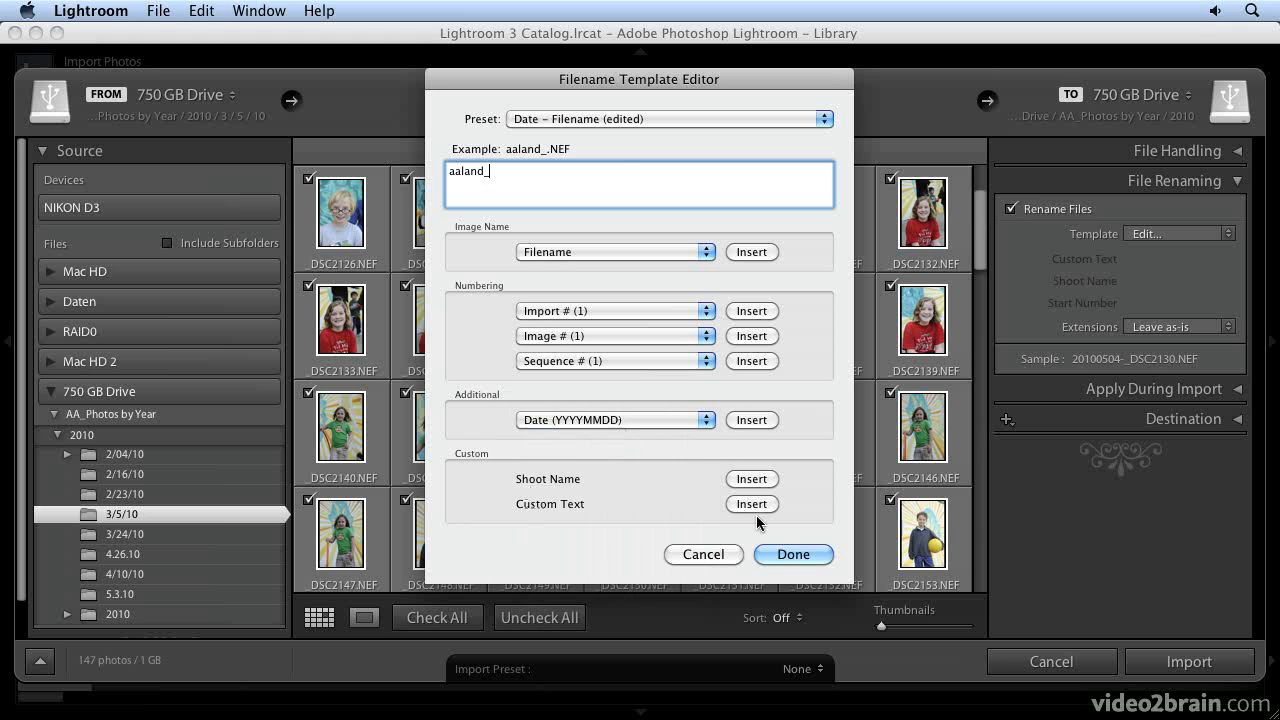
left_click(751, 418)
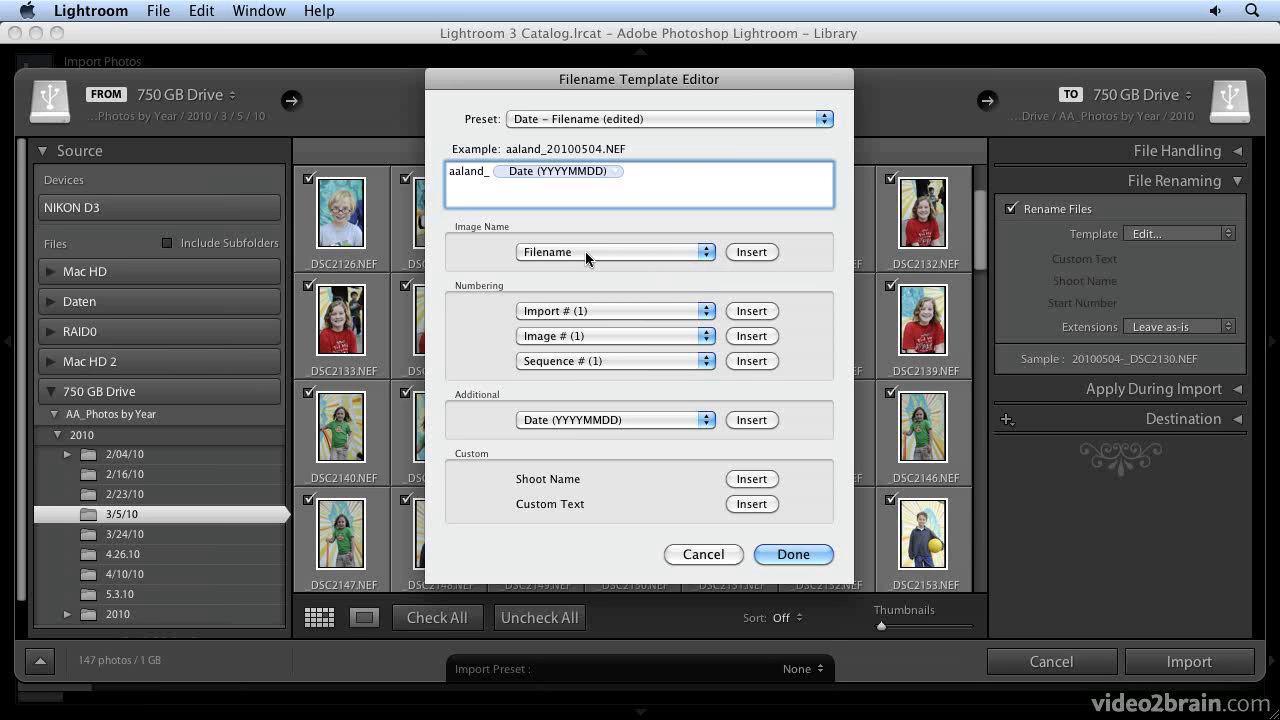
left_click(751, 252)
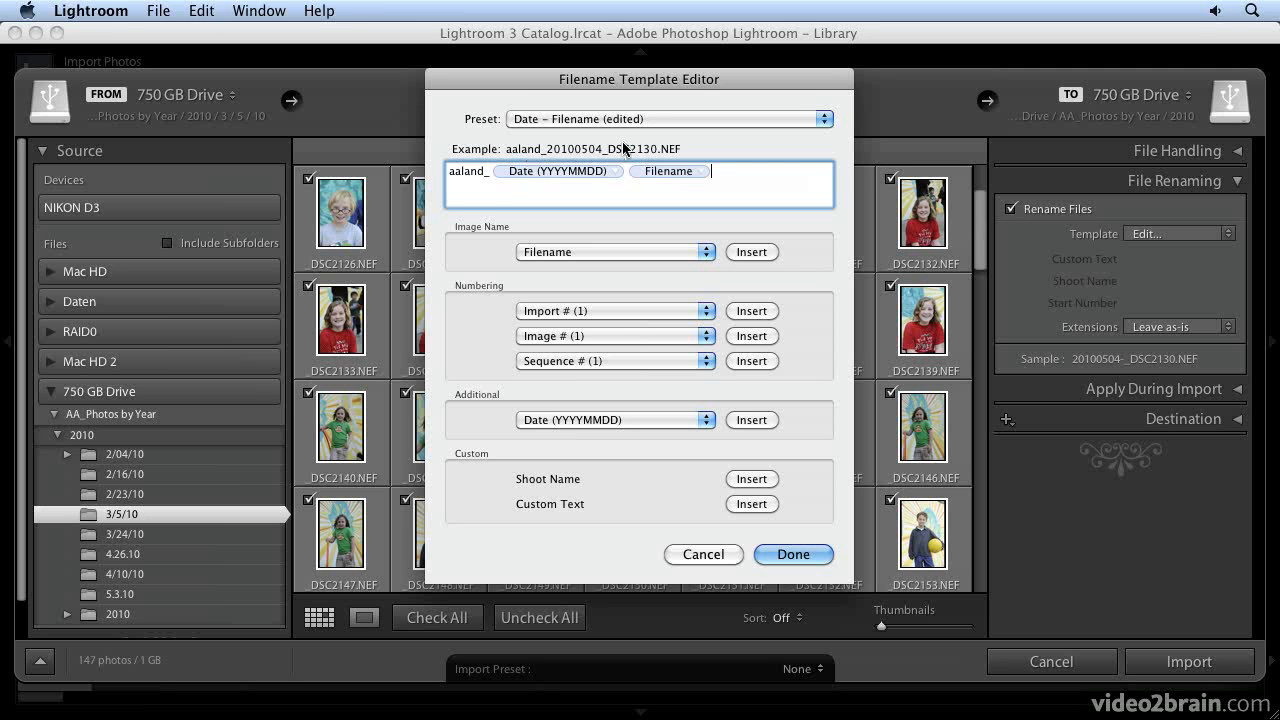
Save the template as a new preset named with the photographer's surname and use it as the import's renaming template.
left_click(648, 119)
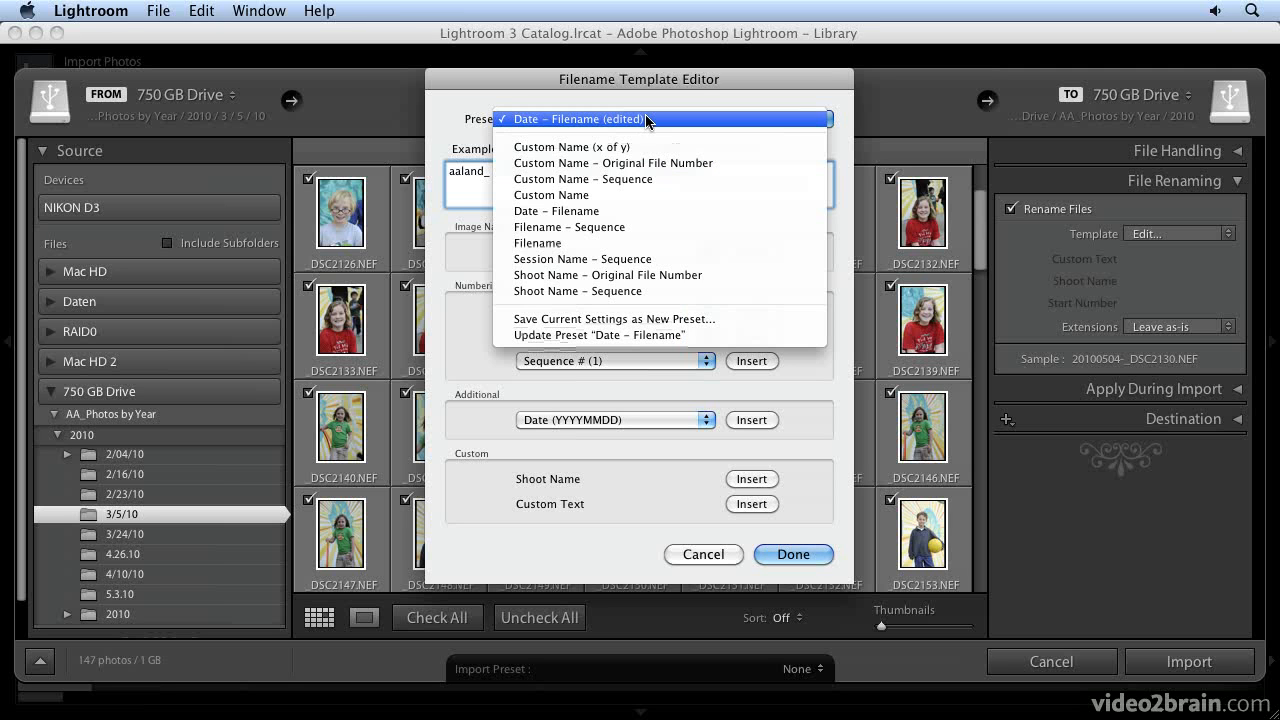
left_click(680, 320)
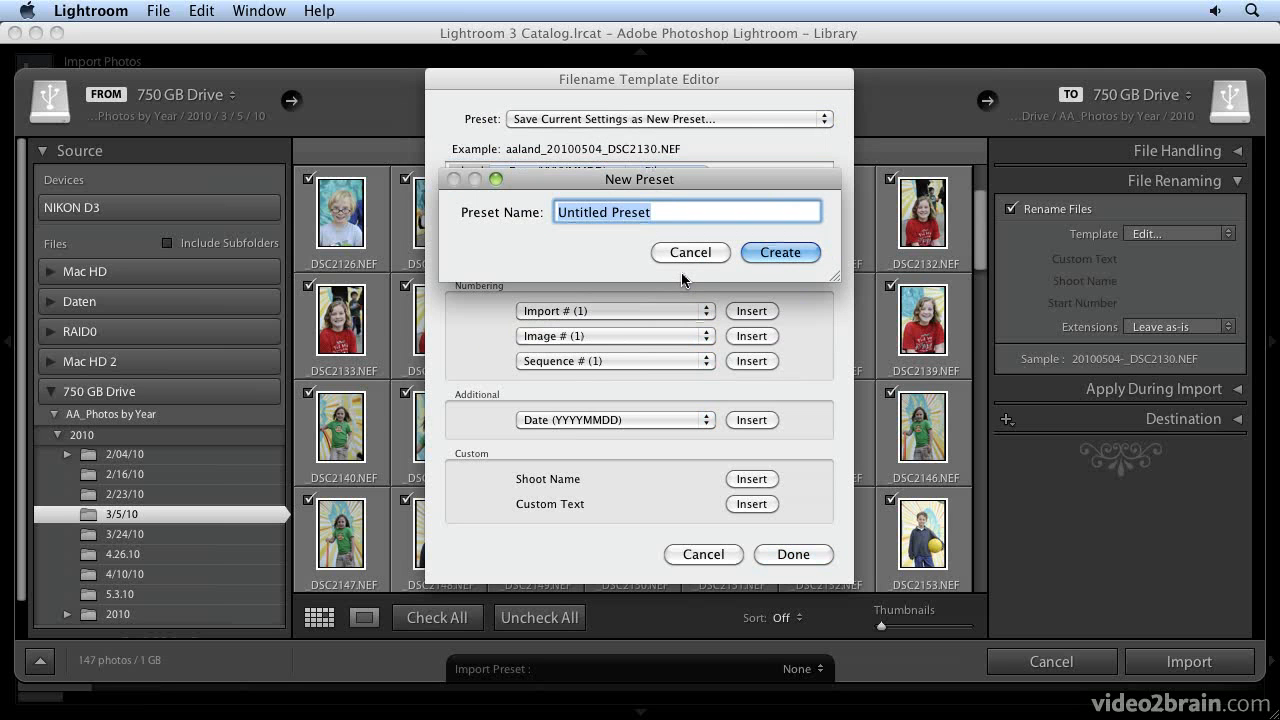
type("aaland")
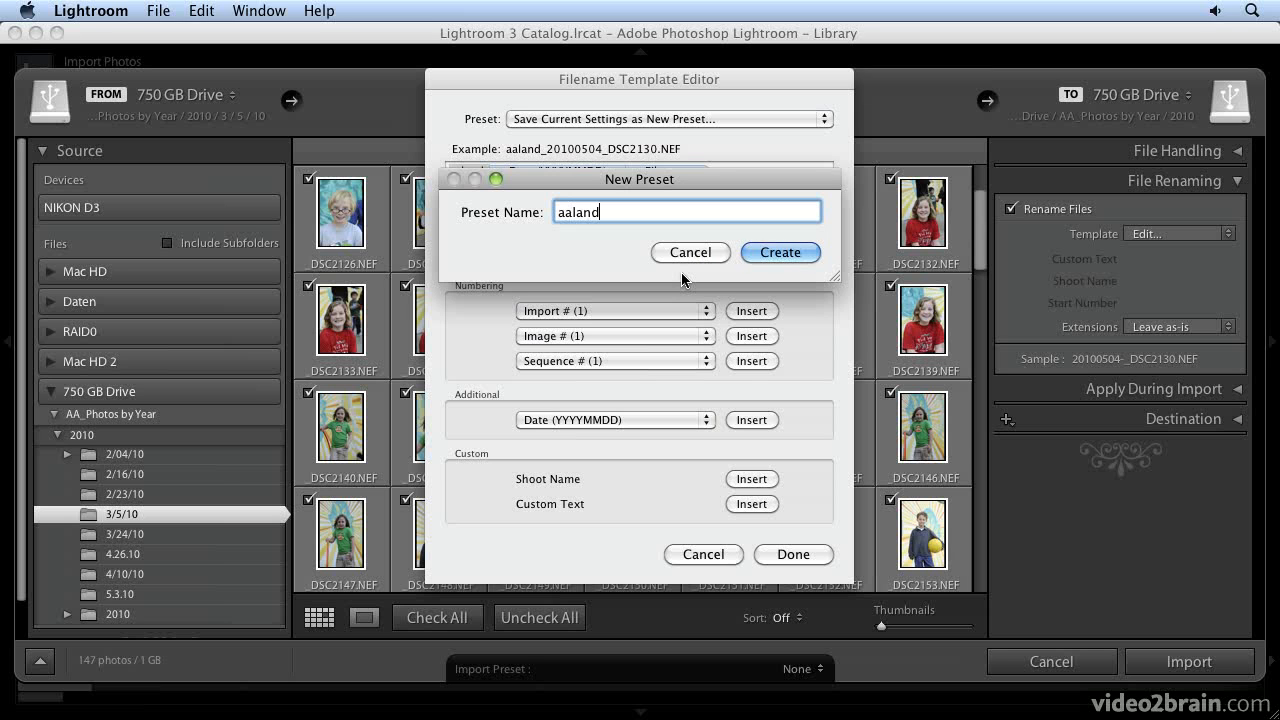
key("Return")
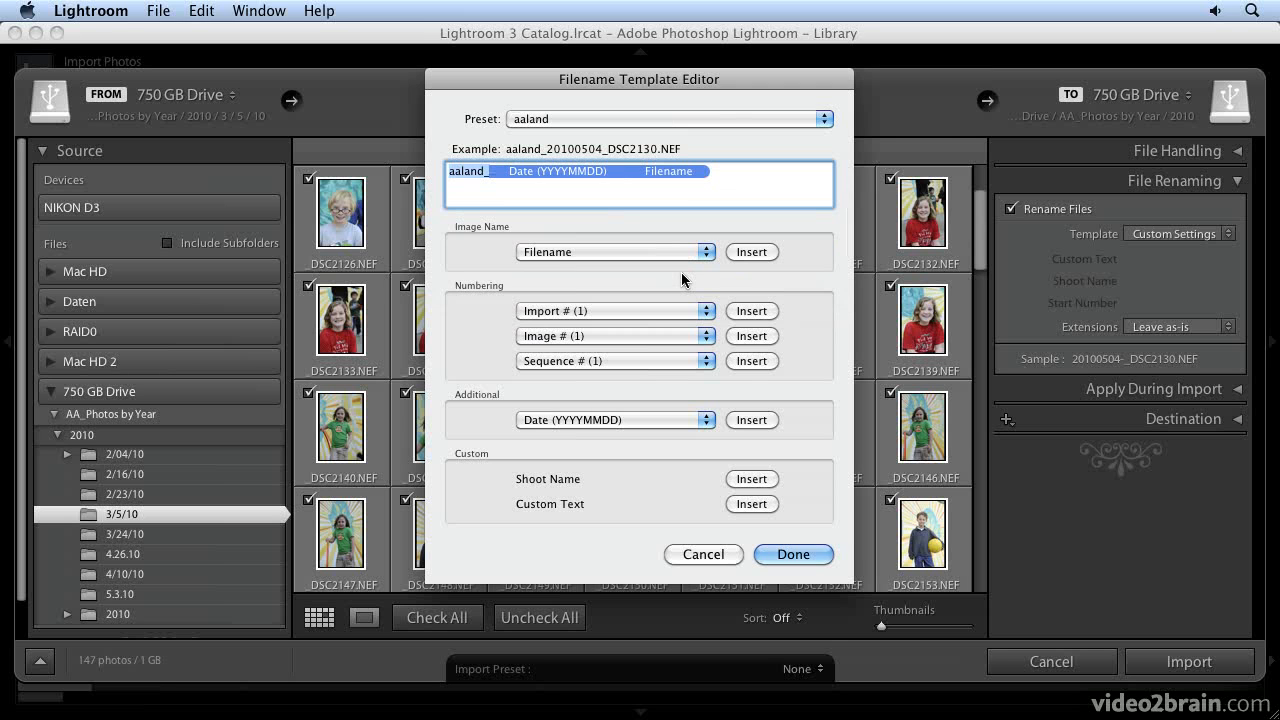
left_click(783, 552)
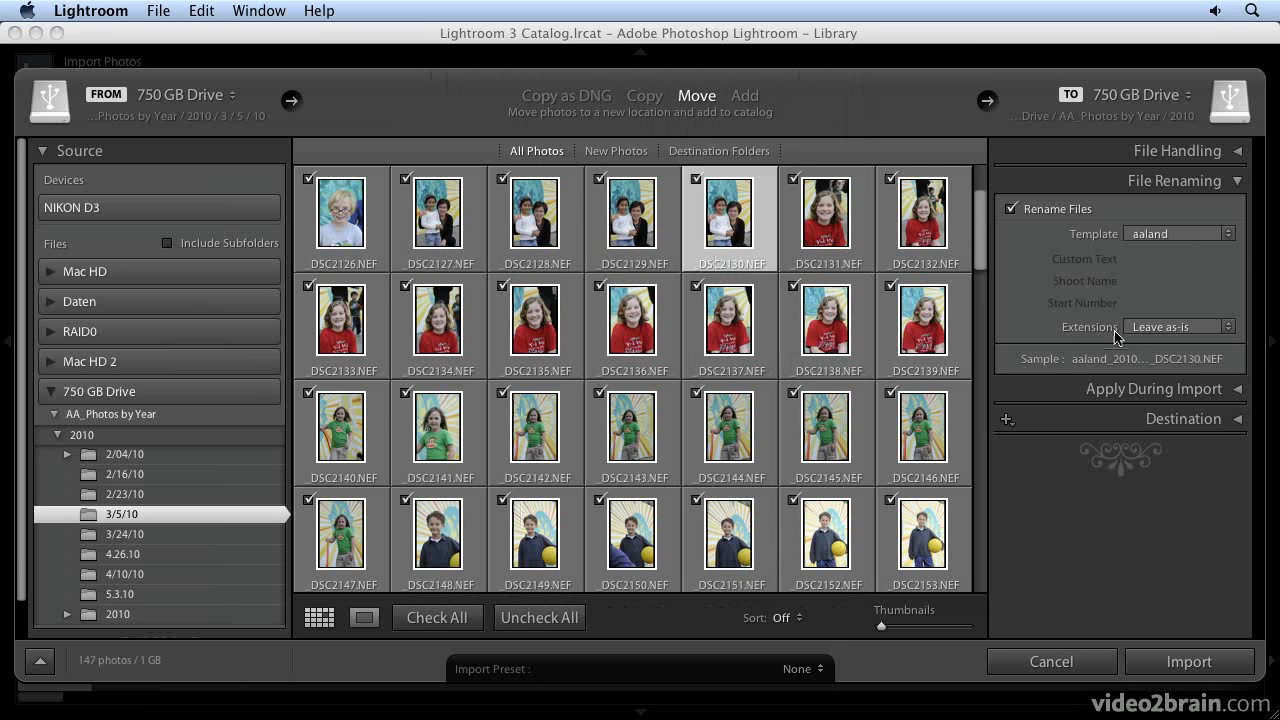
left_click(1203, 236)
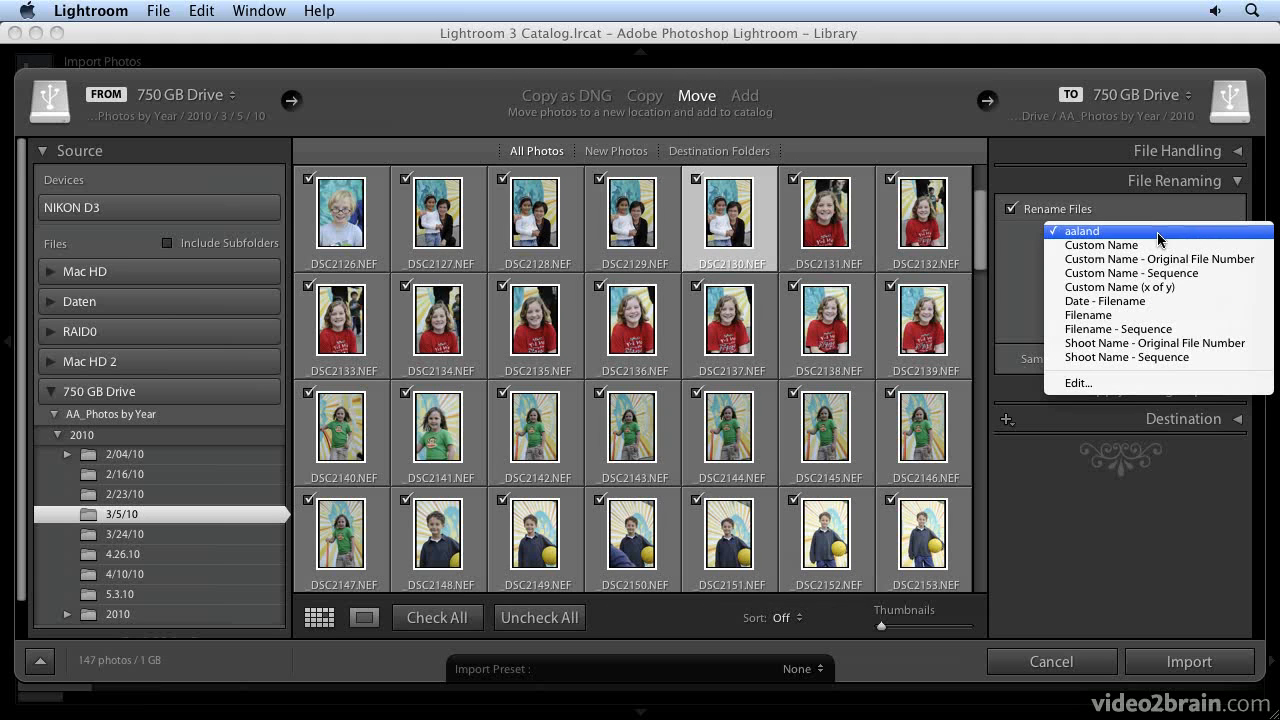
left_click(1160, 233)
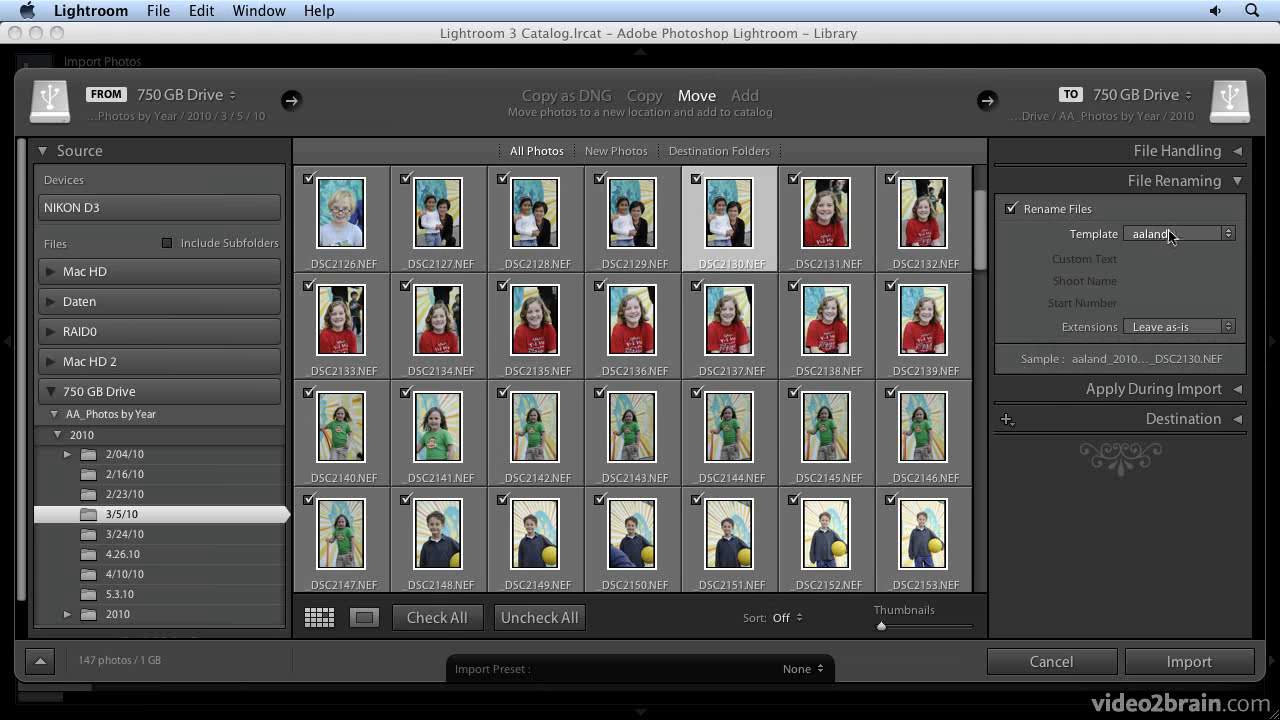